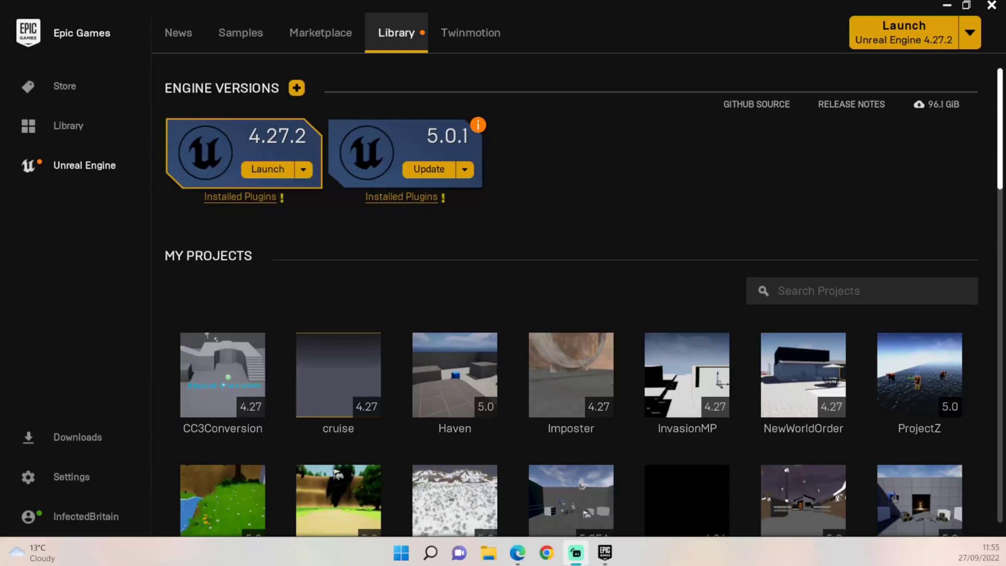
Launch Unreal Engine 4.27.2 and start a new Games project based on the Third Person template.
click(903, 32)
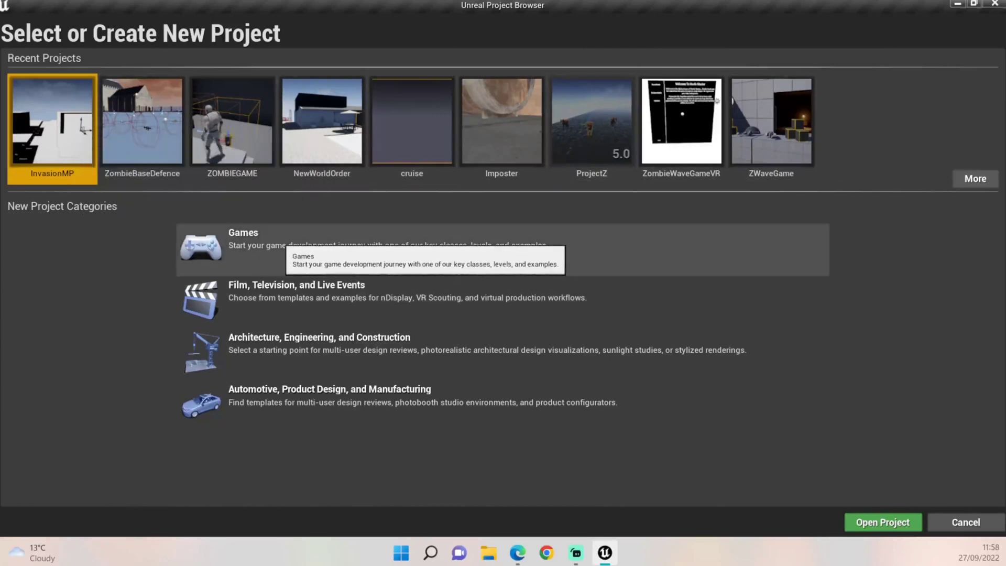
click(277, 238)
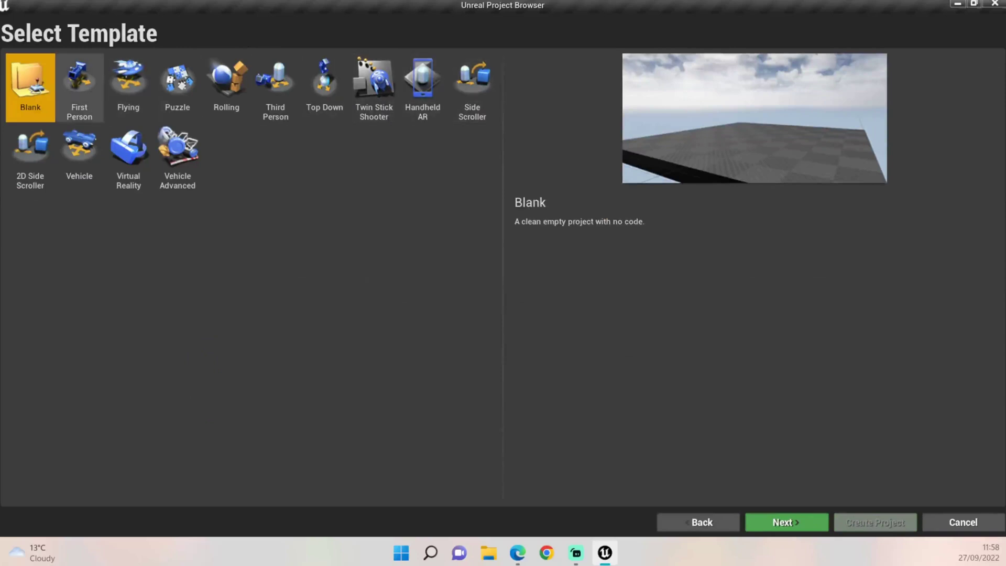
click(79, 84)
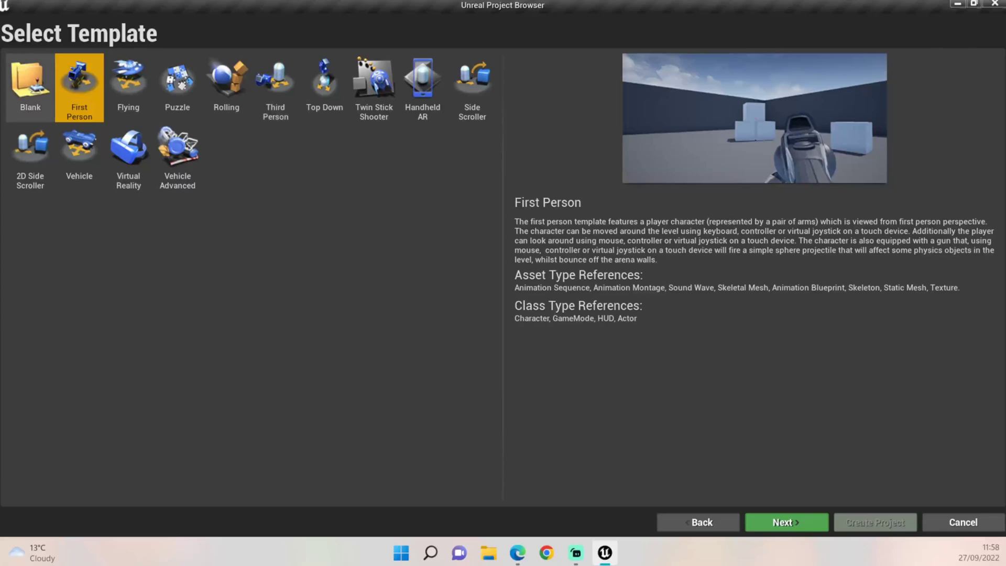
click(276, 88)
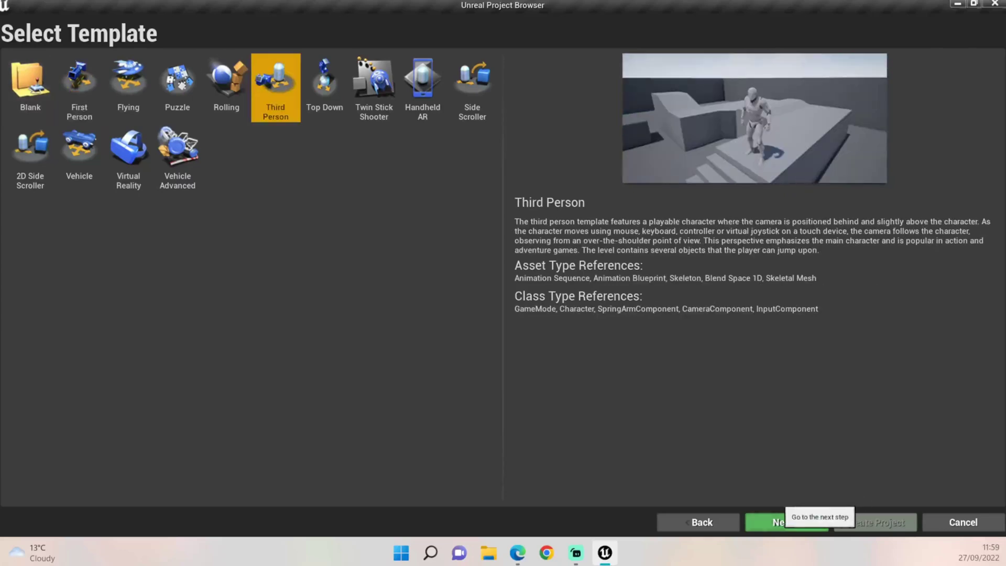
click(786, 521)
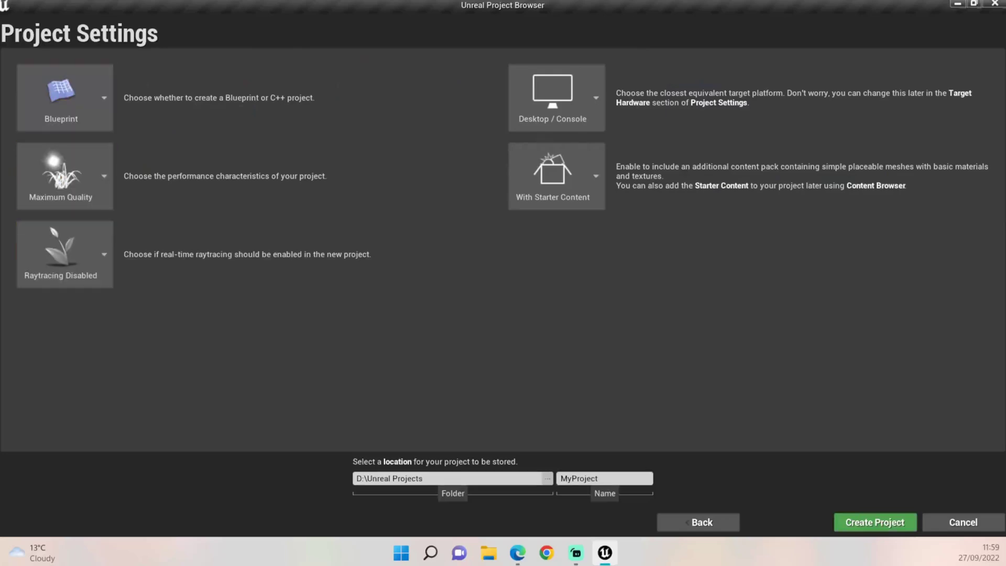
Set the new project to Maximum Quality with raytracing enabled, and open the project name for editing.
click(65, 179)
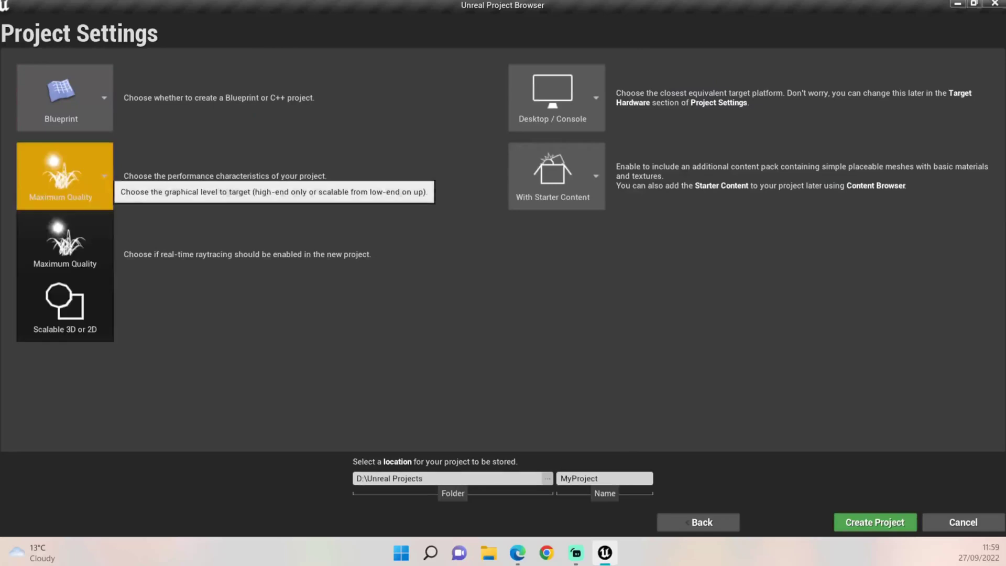
click(65, 246)
click(65, 249)
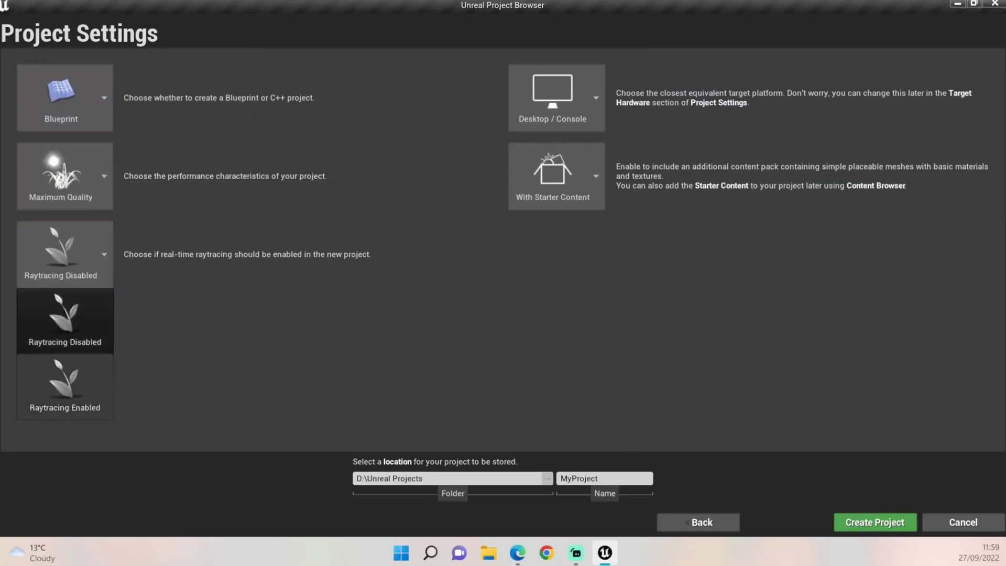
click(64, 388)
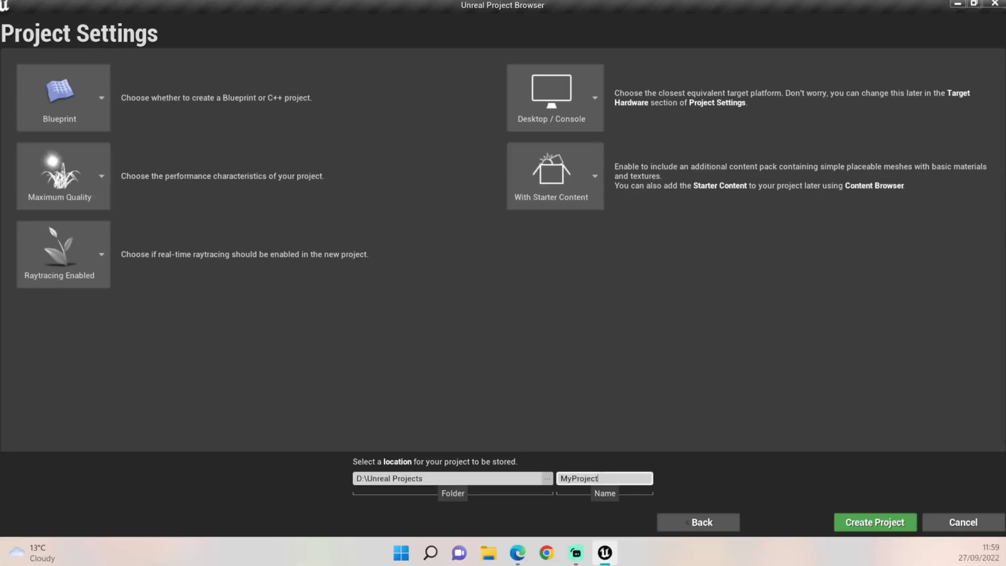
double_click(579, 479)
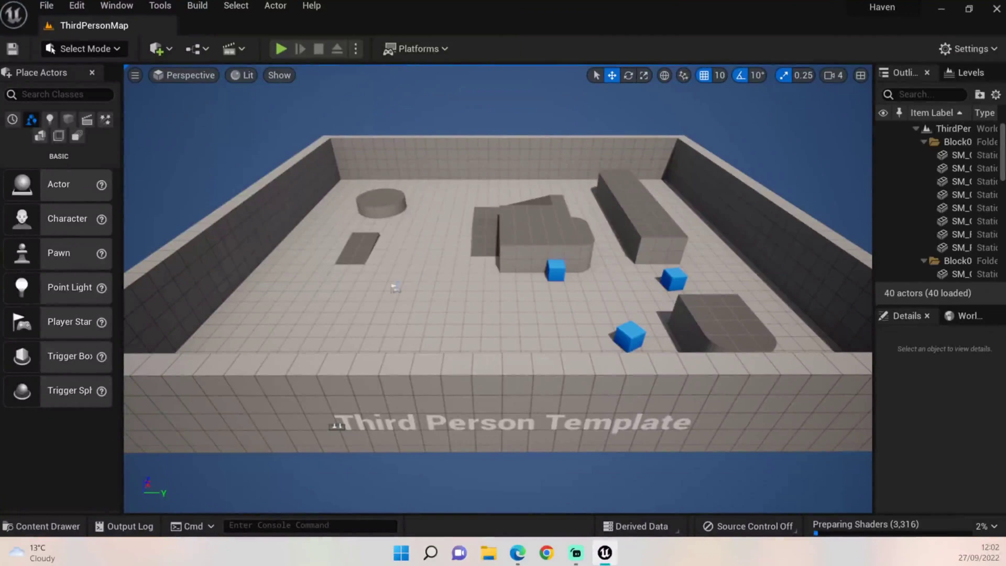
Play-test the ThirdPersonMap level by running and jumping around with the character, and end the play session.
right_drag(498, 288, 304, 299)
key(w)
right_drag(367, 285, 430, 283)
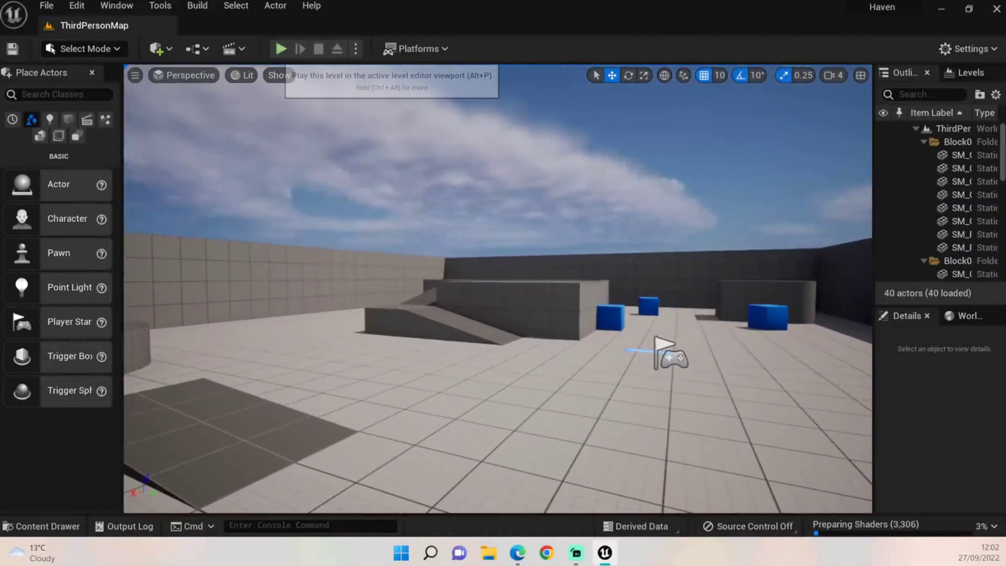
click(281, 49)
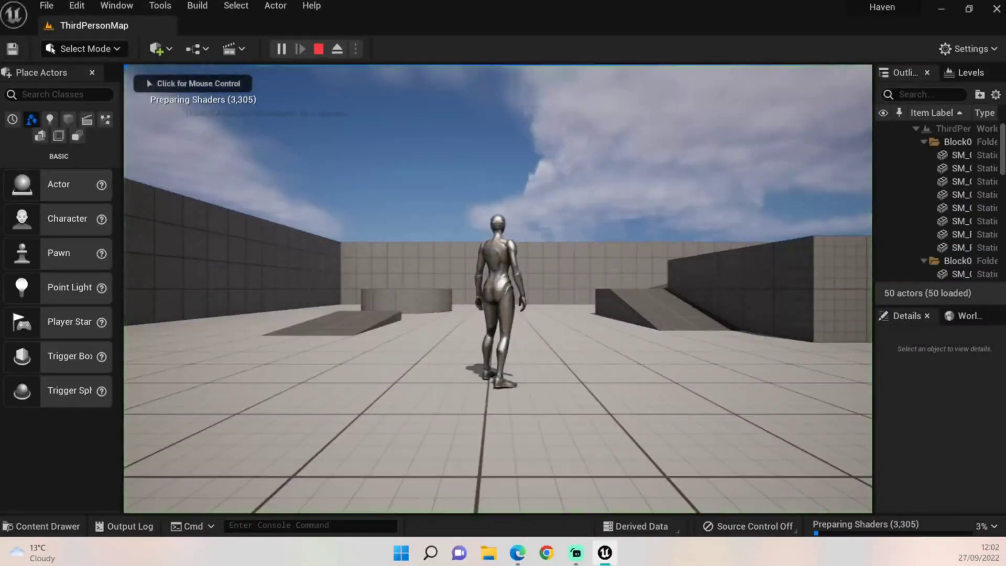
key(w)
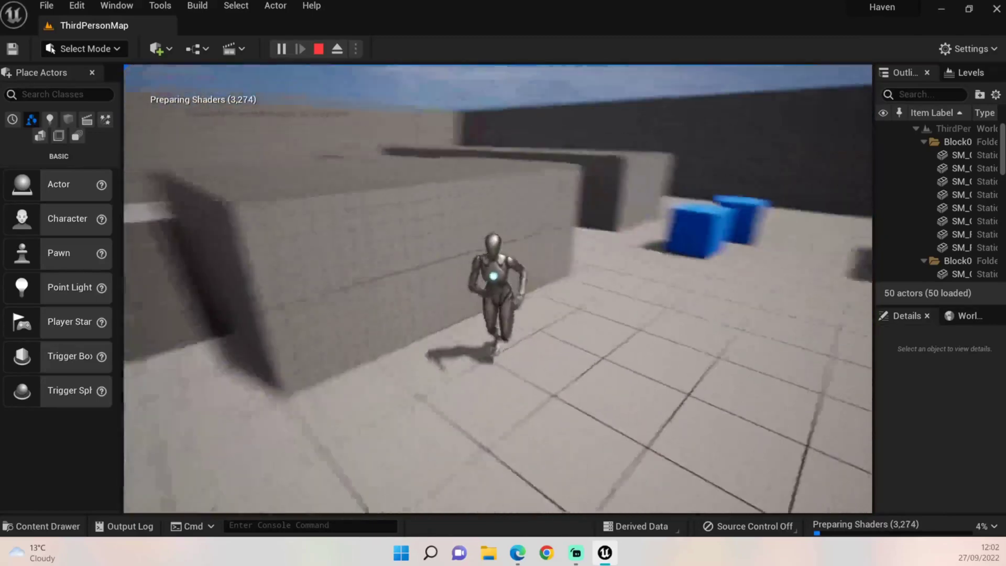
key(w)
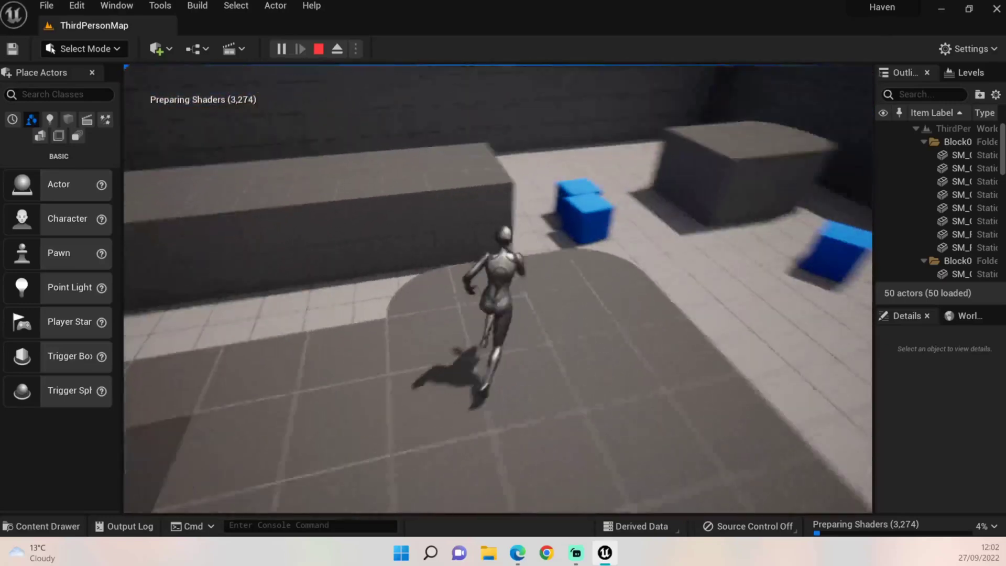
key(space)
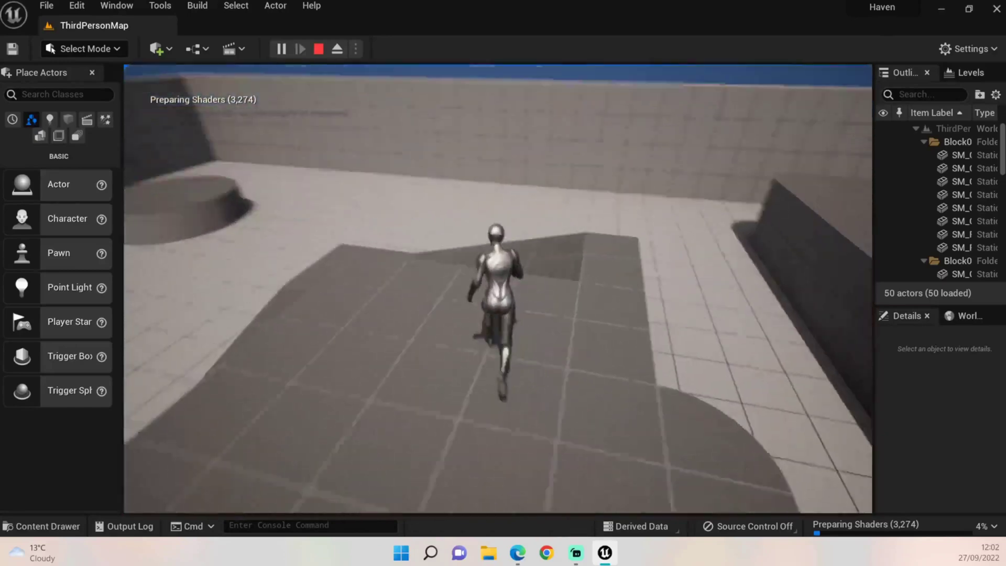
key(space)
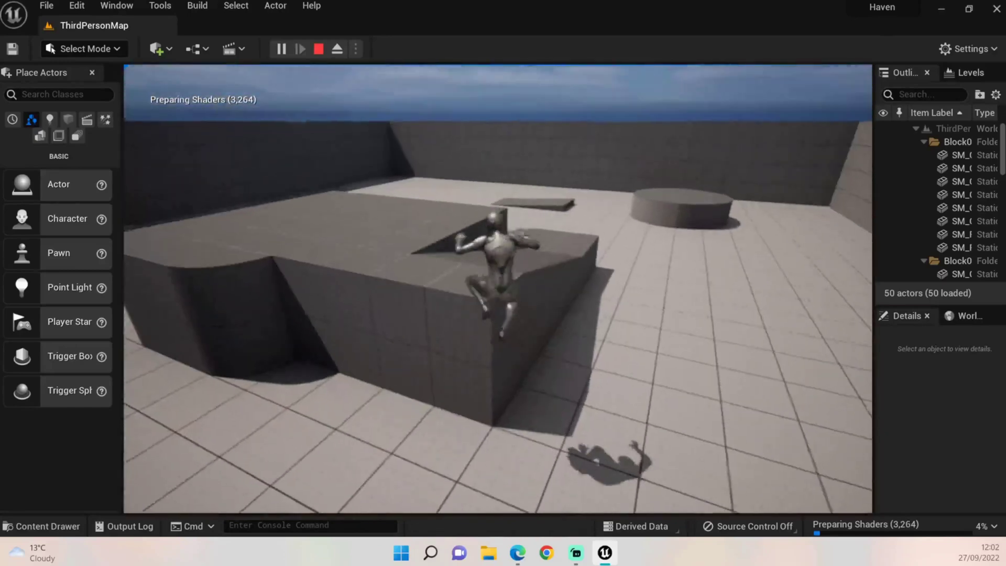
key(Escape)
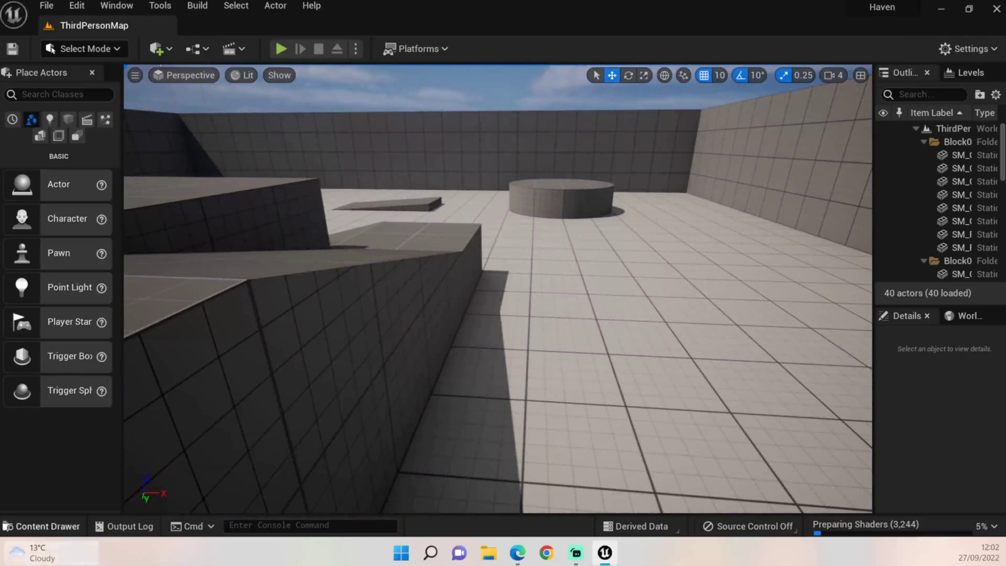
Open the BP_ThirdPersonCharacter blueprint, widen its graph area and show the character in the 3D viewport.
click(42, 526)
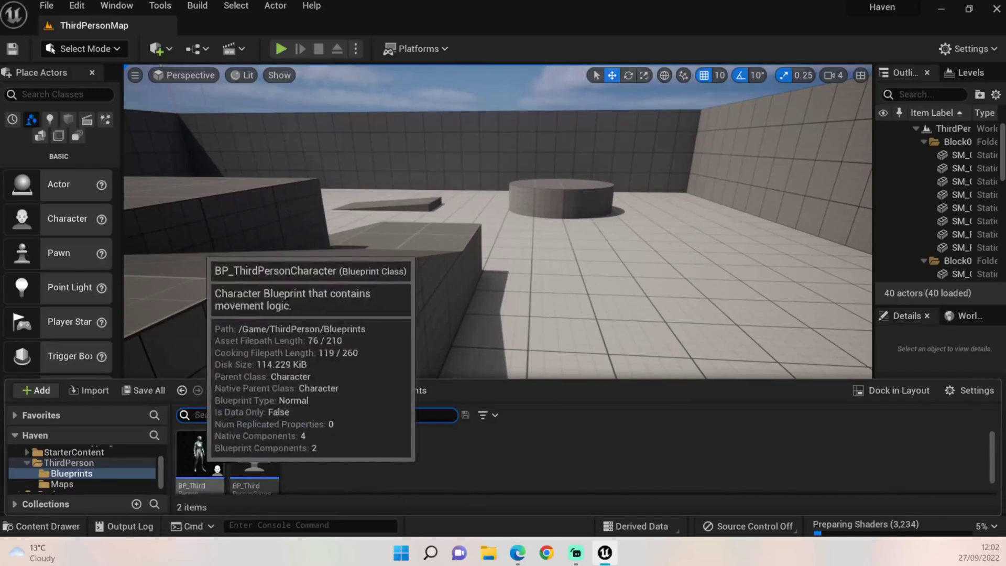
click(200, 454)
double_click(199, 454)
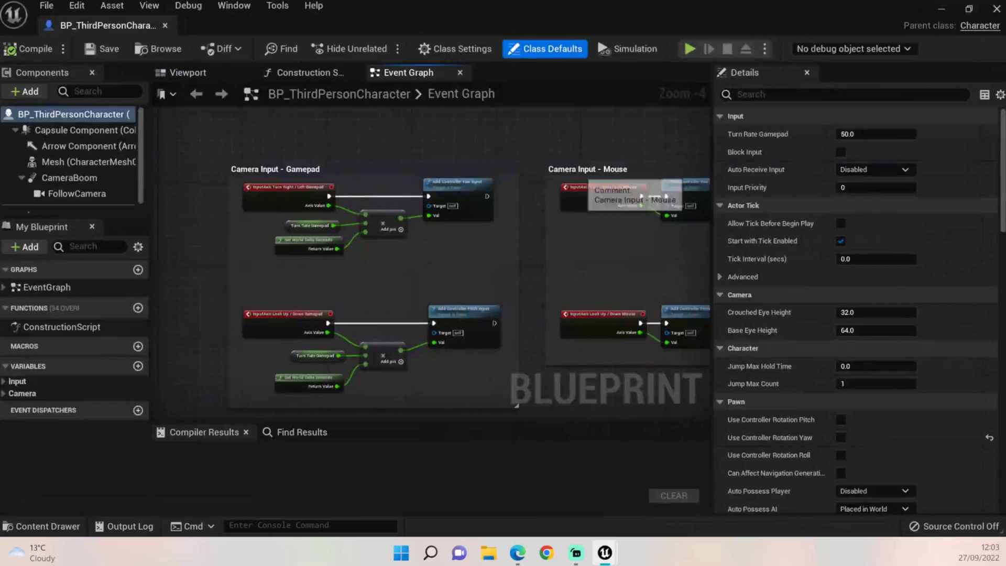
drag(712, 189, 839, 189)
drag(837, 294, 830, 293)
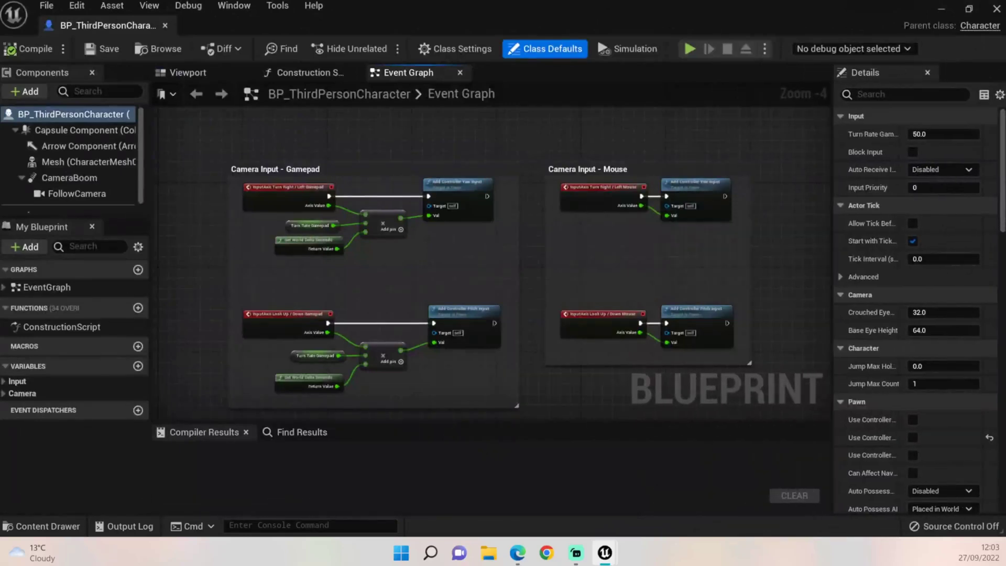
click(187, 72)
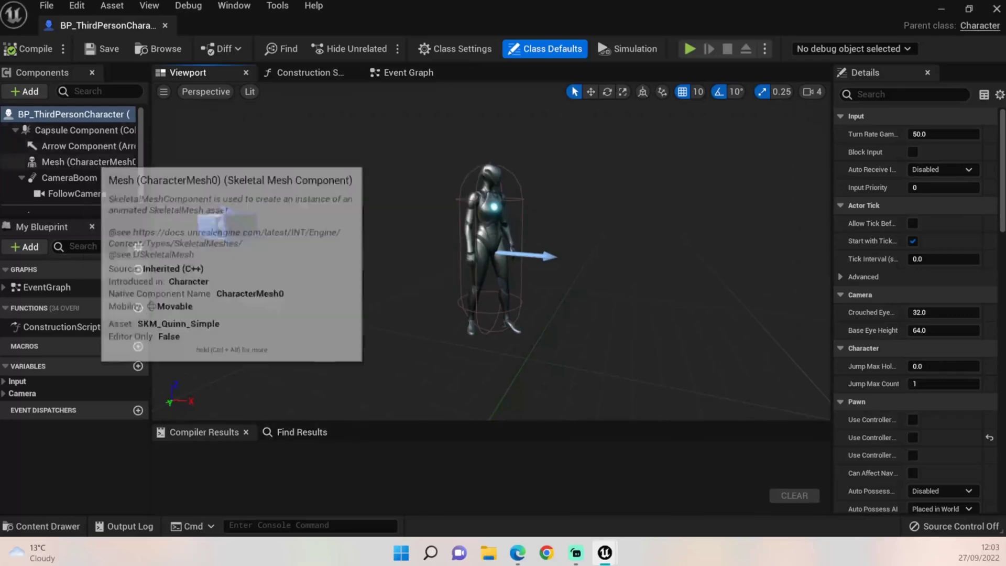
Move the FollowCamera forward and up to the character's head, at about X 420 and Z 70.
click(228, 225)
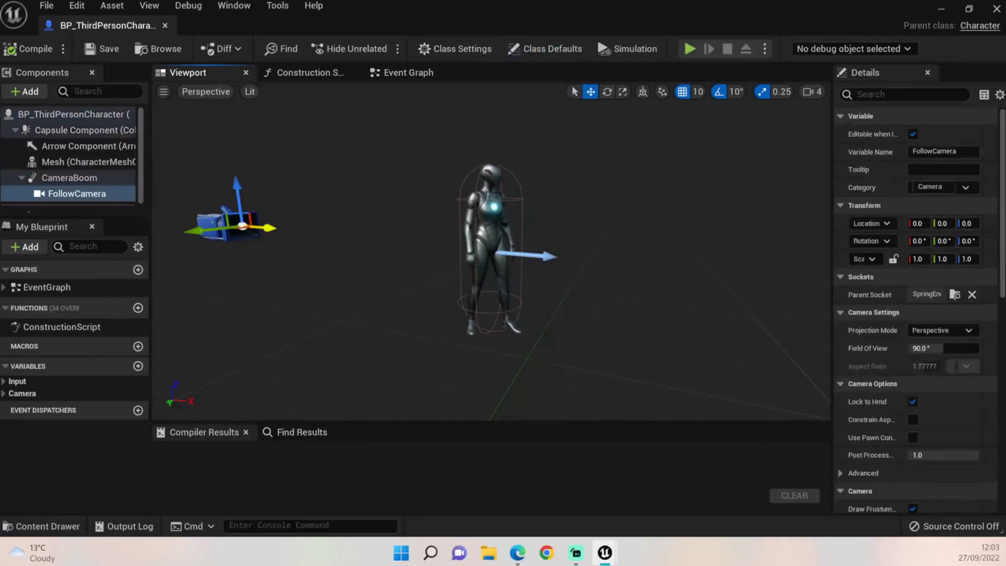
drag(269, 226, 570, 287)
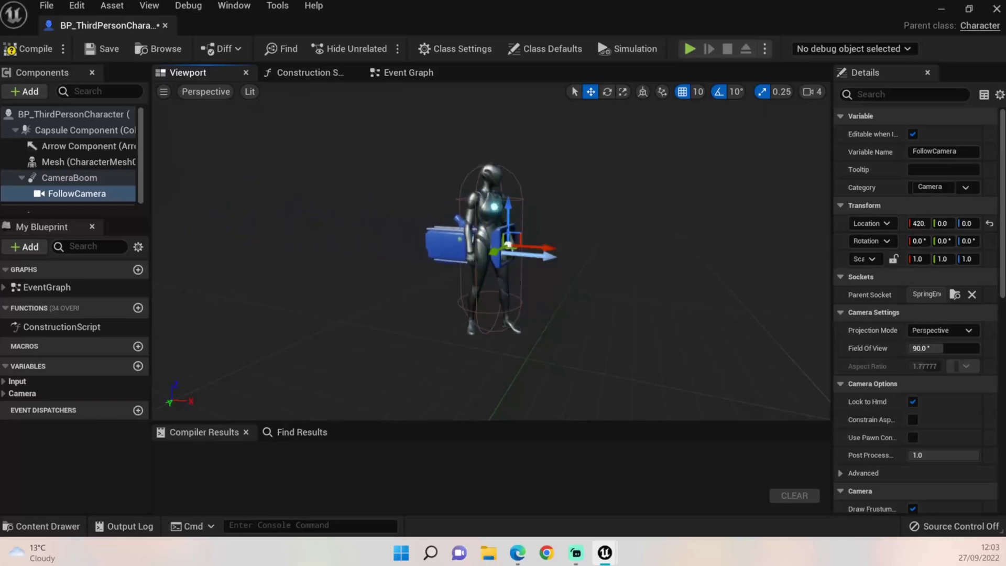
drag(510, 207, 500, 135)
right_drag(500, 136, 446, 123)
mouse_move(489, 241)
mouse_down()
mouse_move(472, 248)
mouse_move(493, 248)
mouse_up()
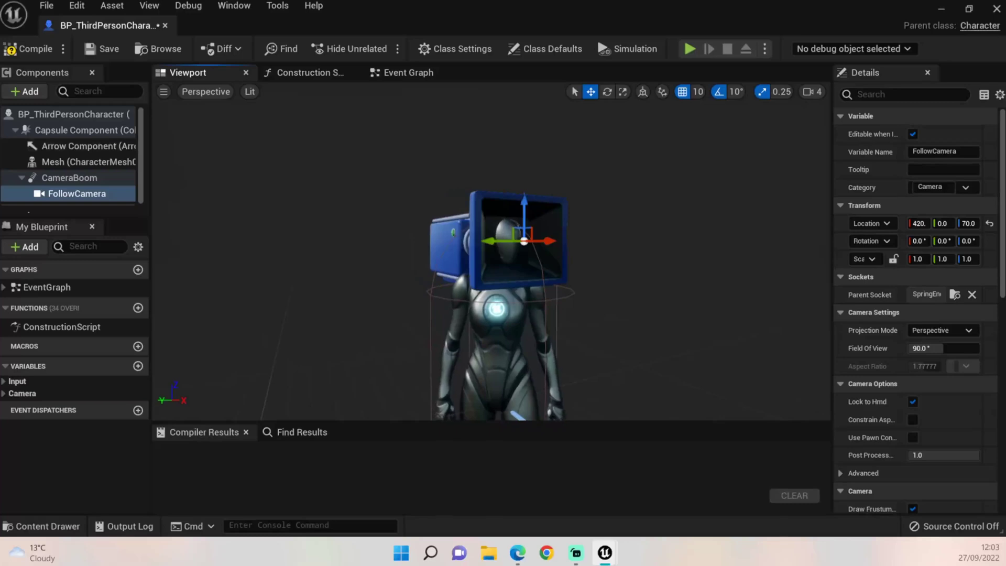
Attach the FollowCamera to the character's Mesh component and raise it to about Z 160.
drag(77, 193, 79, 161)
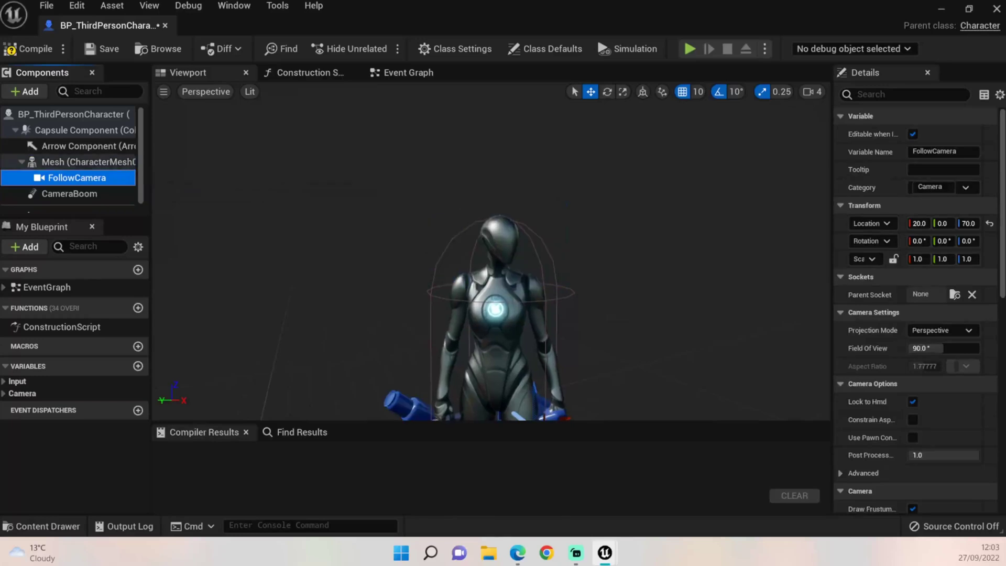
right_drag(503, 252, 509, 290)
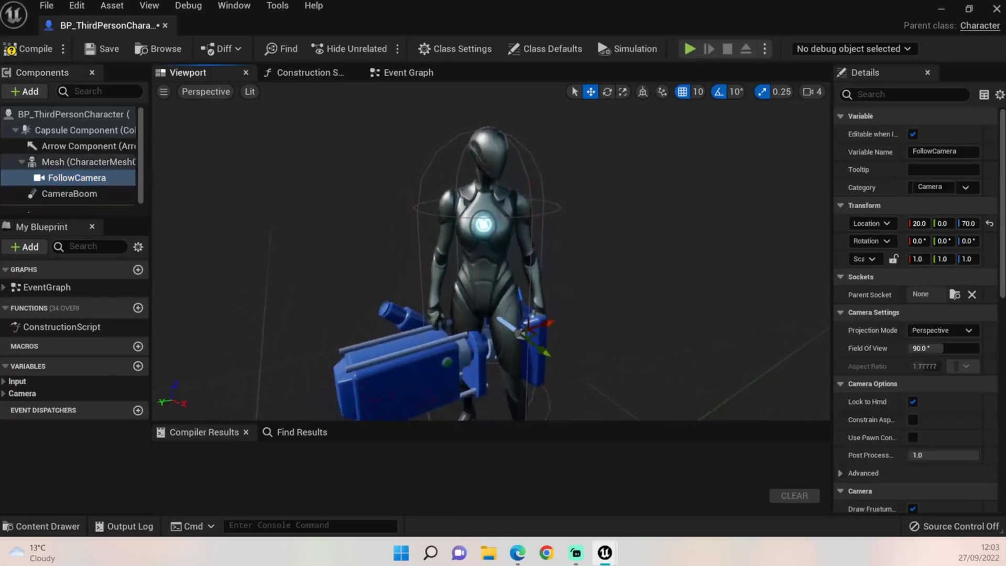
drag(519, 296, 497, 103)
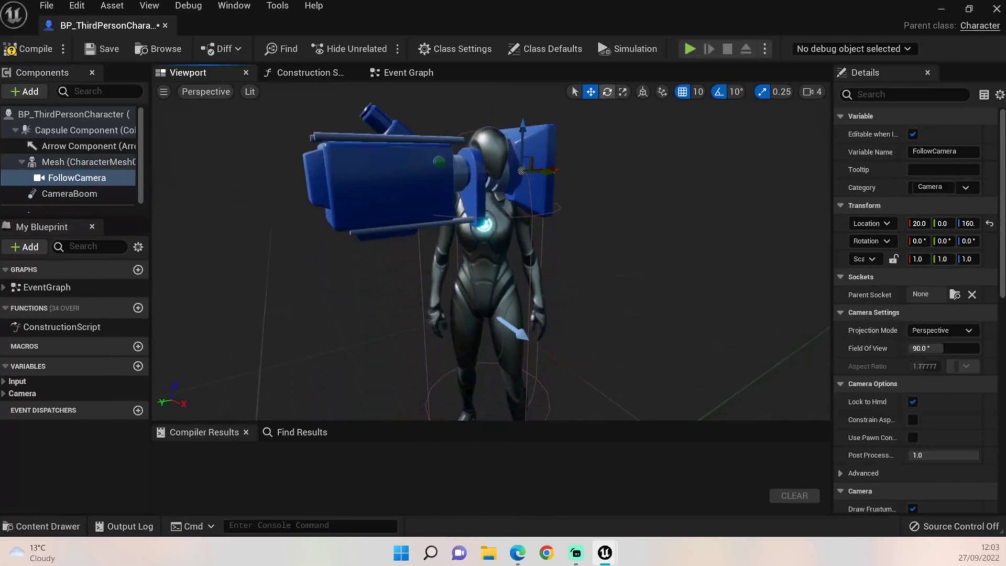
Rotate the FollowCamera about 100° around its Z axis so it faces the same way as the character.
click(606, 91)
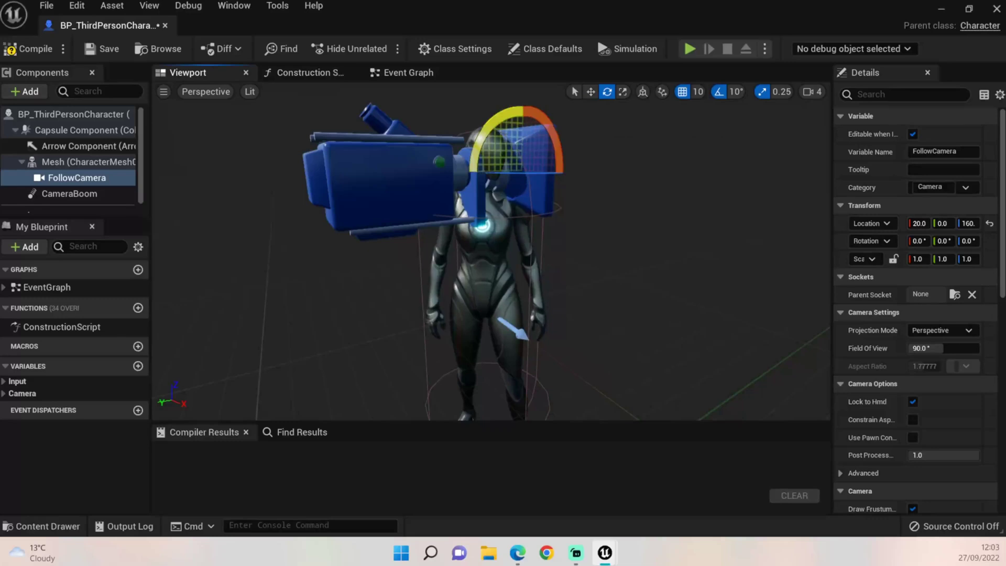
mouse_move(553, 133)
mouse_down()
mouse_move(559, 149)
mouse_move(553, 133)
mouse_up()
drag(513, 177, 448, 179)
mouse_move(549, 179)
mouse_down()
mouse_move(534, 178)
mouse_move(566, 179)
mouse_up()
Move the FollowCamera over the character's face, to about X -3.1, Y 16.2 and Z 170.
click(590, 91)
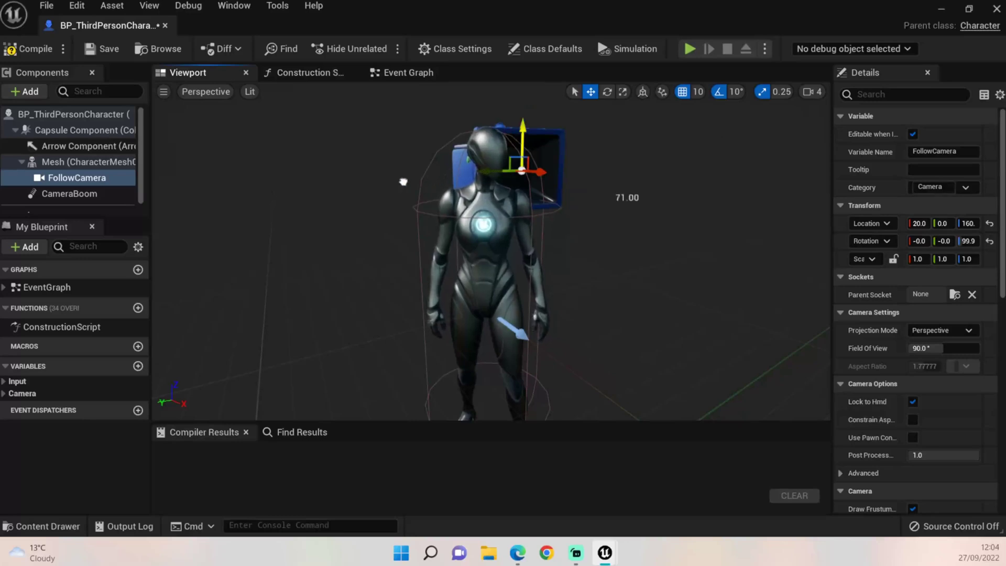
right_drag(402, 182, 403, 182)
drag(387, 147, 408, 164)
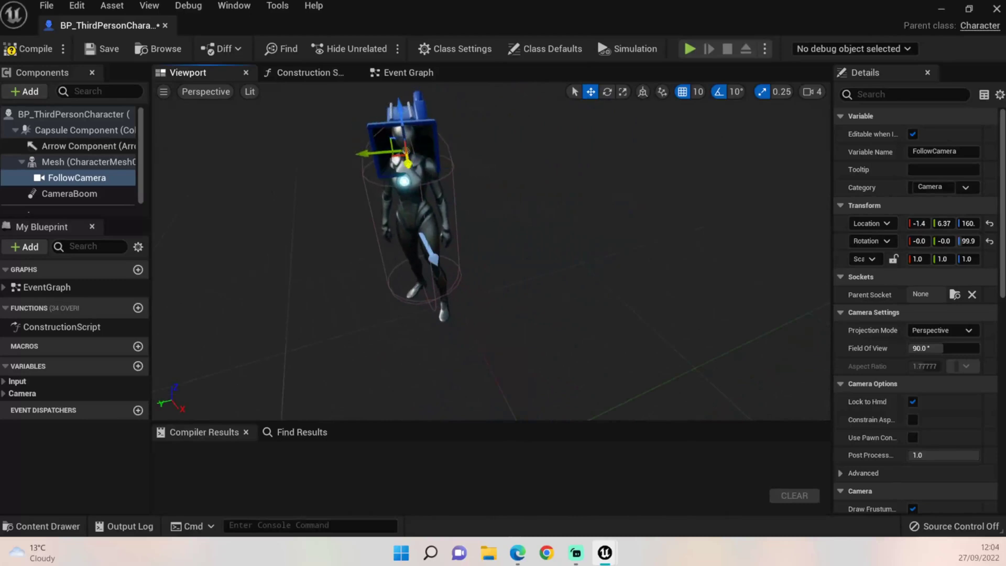
drag(401, 112, 399, 98)
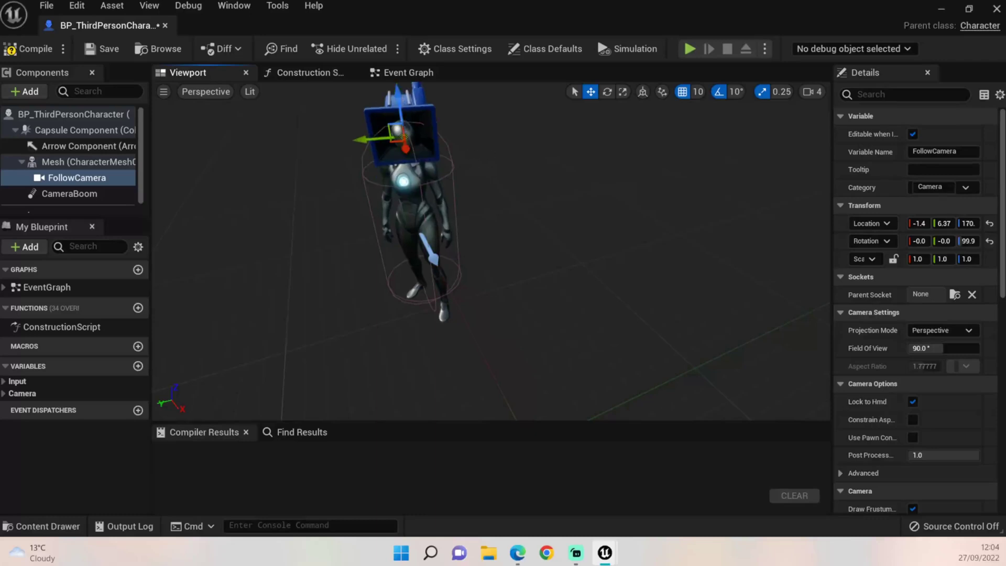
drag(404, 151, 406, 153)
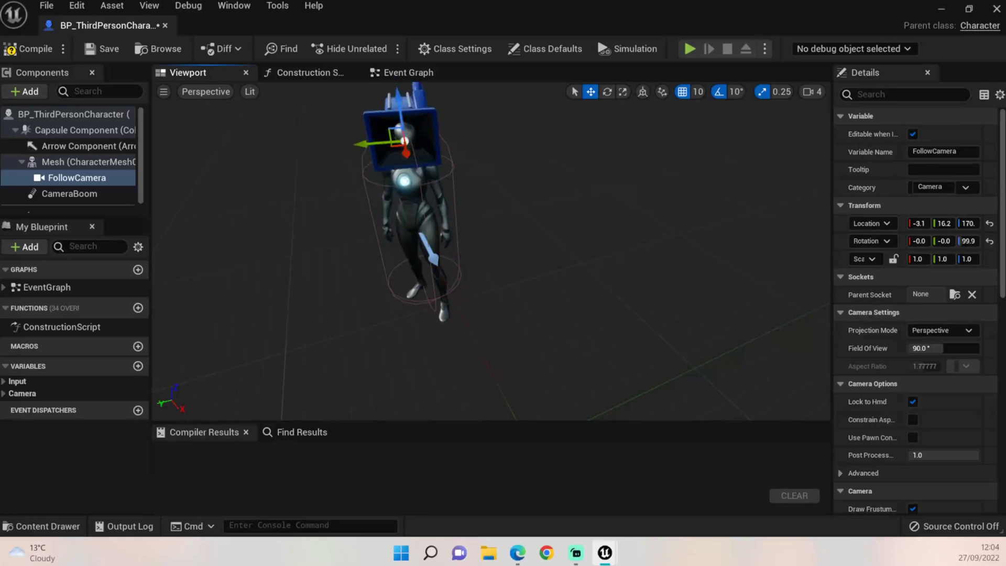
Set the viewport snapping to grid size 1, rotation 5° and scale 0.03125.
click(697, 91)
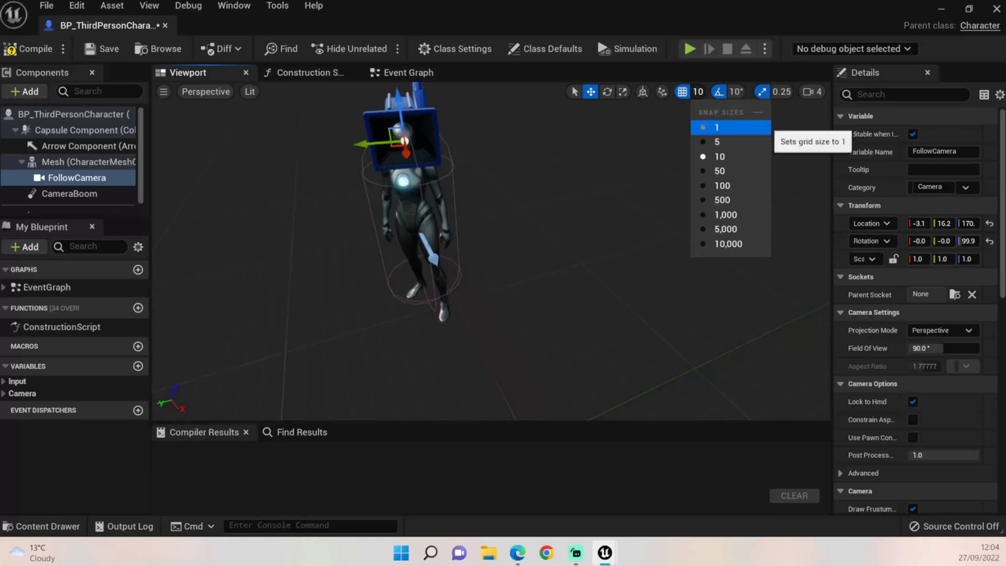
click(717, 128)
click(731, 91)
click(780, 91)
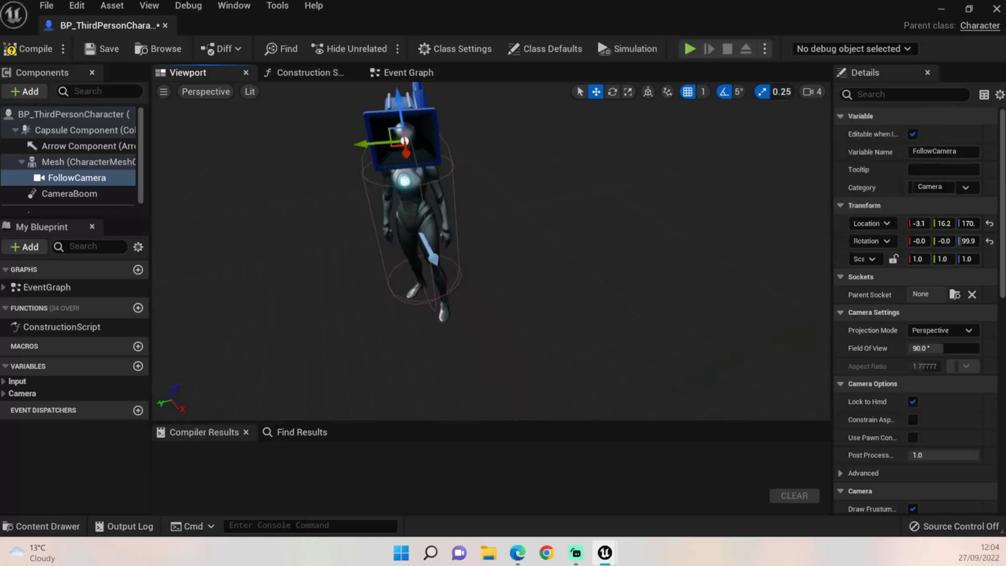
click(781, 92)
click(815, 214)
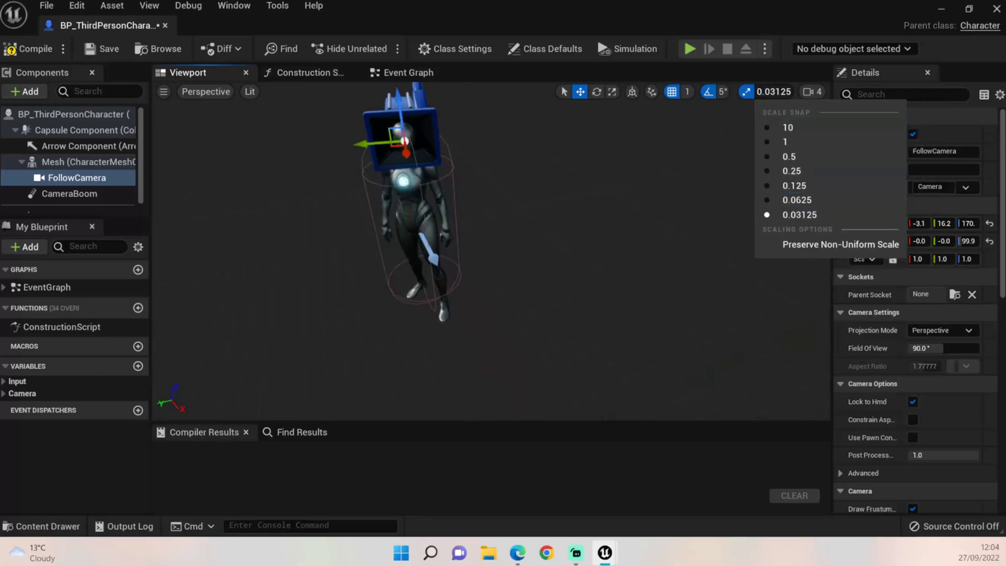
click(654, 230)
Fine-tune the FollowCamera's position at the character's head to about X -10, Y 17.9 and Z 171.
right_drag(602, 252, 637, 236)
drag(622, 256, 668, 259)
right_drag(661, 229, 657, 223)
drag(655, 223, 655, 220)
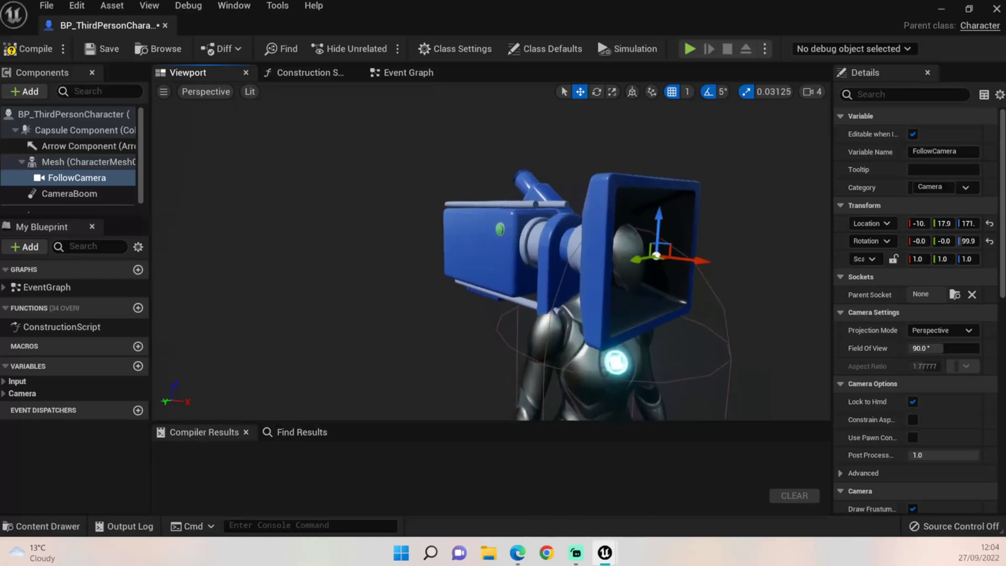
Nudge the FollowCamera to about X -14, Y 17.2 and Z 171, and attach it to the mesh's head bone as parent socket.
drag(636, 258, 629, 260)
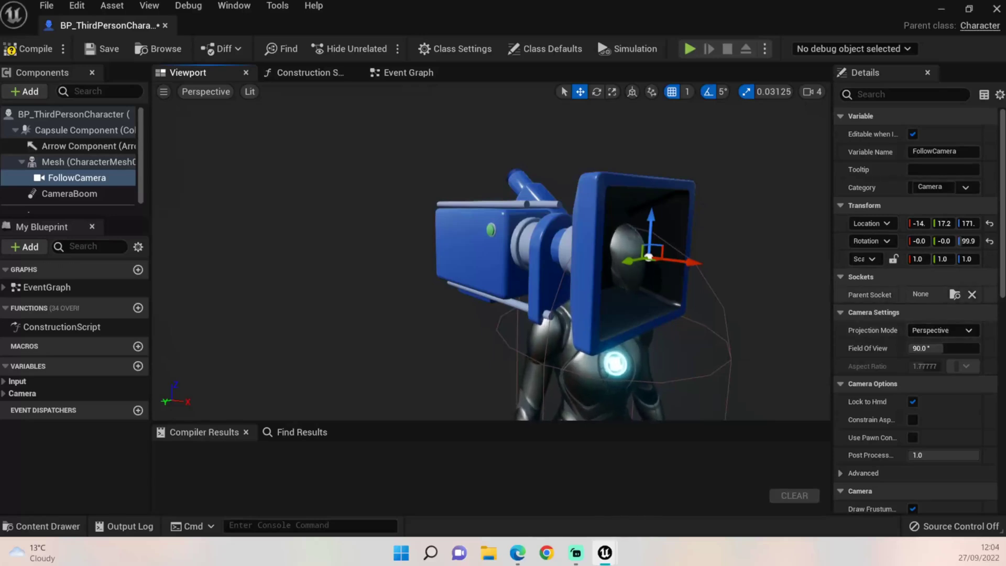
click(954, 294)
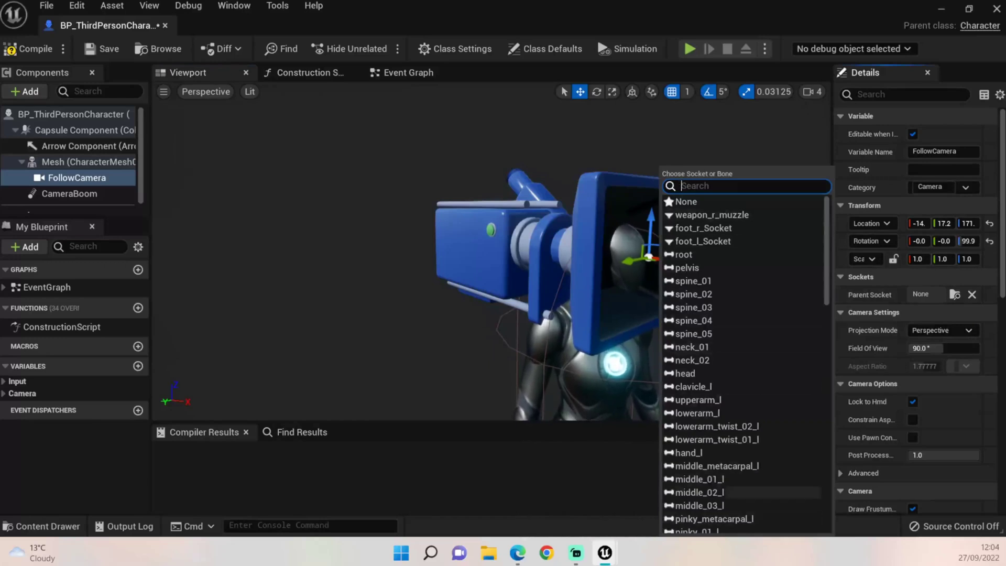
click(686, 373)
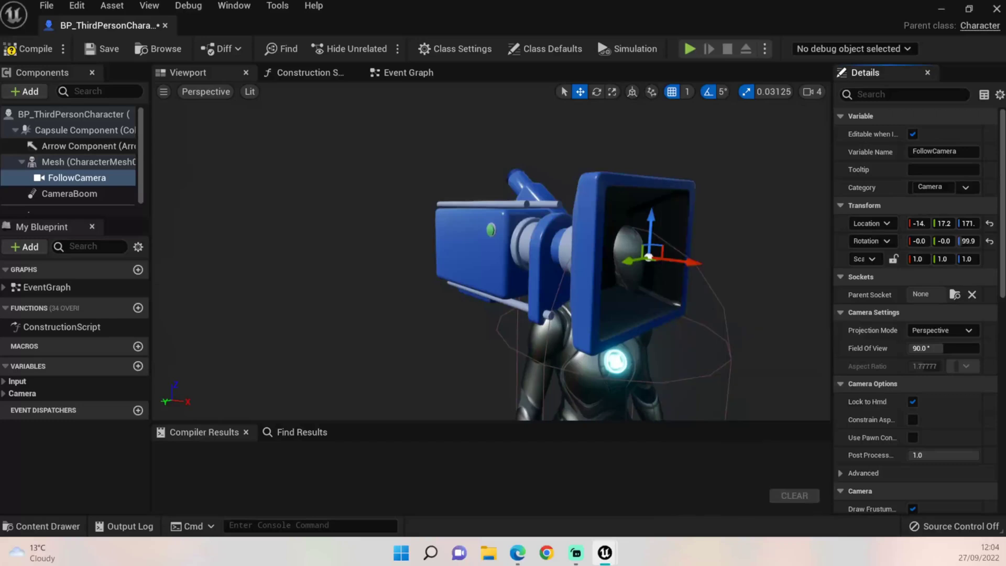
Reposition the FollowCamera in front of the character's face, to about X 6.04, Y 15.8 and Z -1.0 relative to the head.
right_drag(524, 262, 445, 286)
drag(382, 284, 605, 300)
drag(664, 271, 659, 267)
right_drag(658, 267, 702, 275)
drag(596, 286, 636, 242)
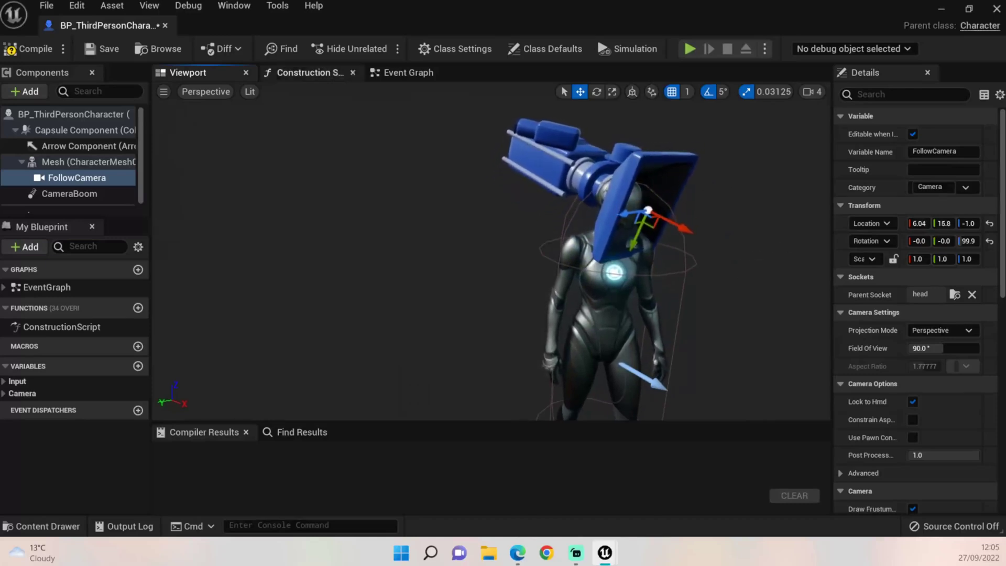
Roll the FollowCamera -90° about its X axis so it sits upright facing the character's forward direction.
key(e)
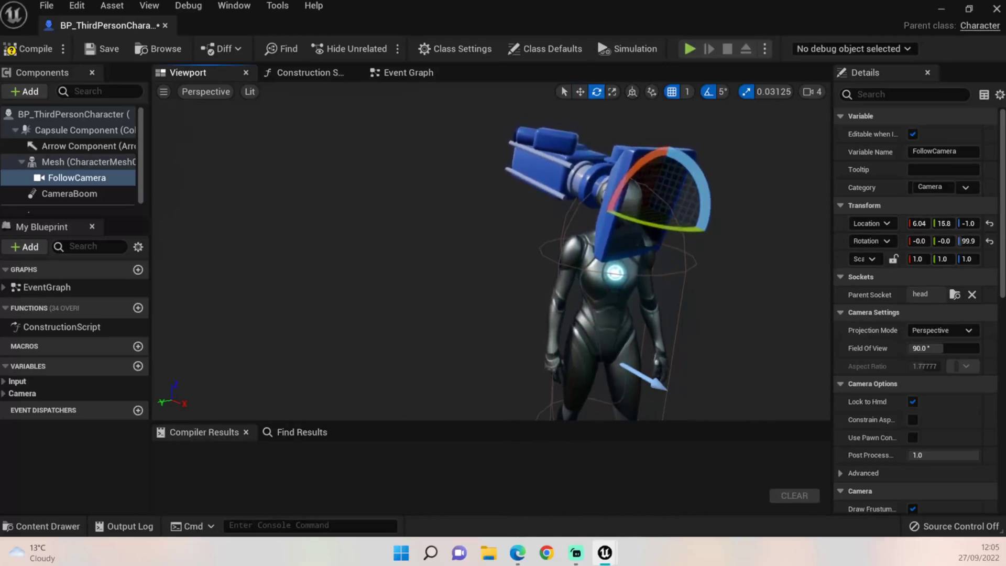
right_drag(577, 246, 550, 246)
key(d)
drag(327, 215, 322, 217)
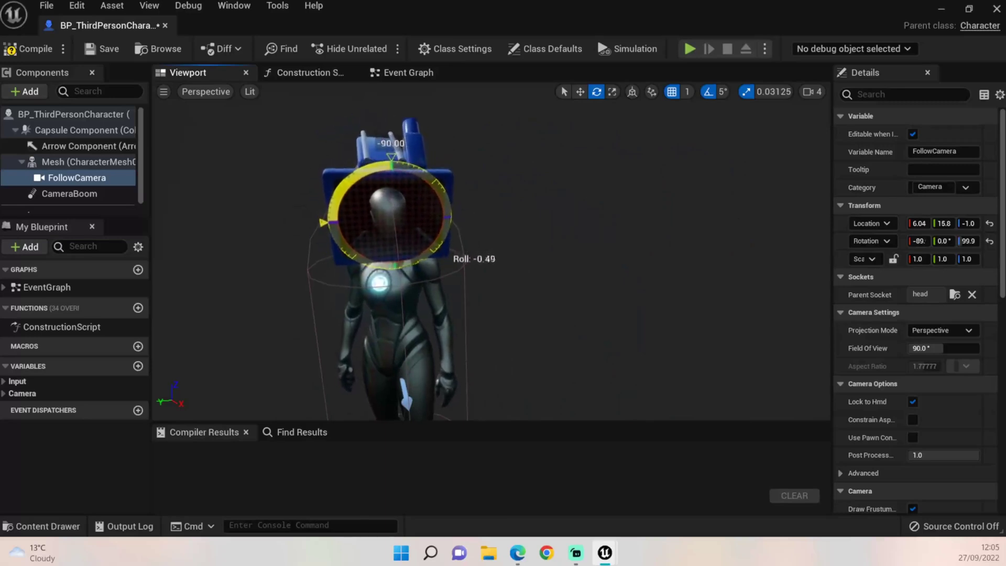
right_drag(419, 241, 523, 236)
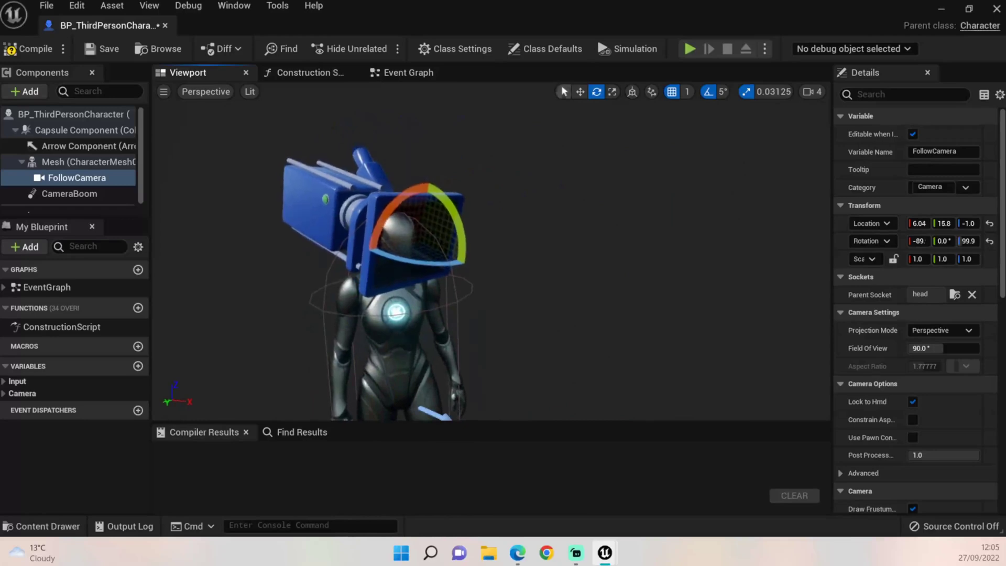
Move the FollowCamera slightly forward to about X 7.02, Y 15.9 and Z -1.0, and compile the character Blueprint.
key(w)
right_drag(445, 241, 487, 241)
drag(482, 245, 477, 244)
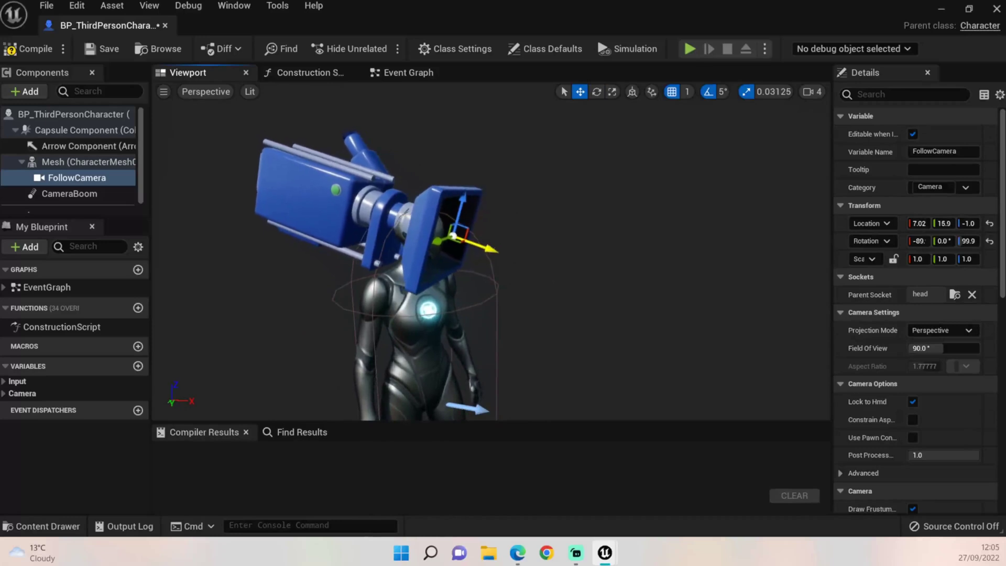
click(29, 48)
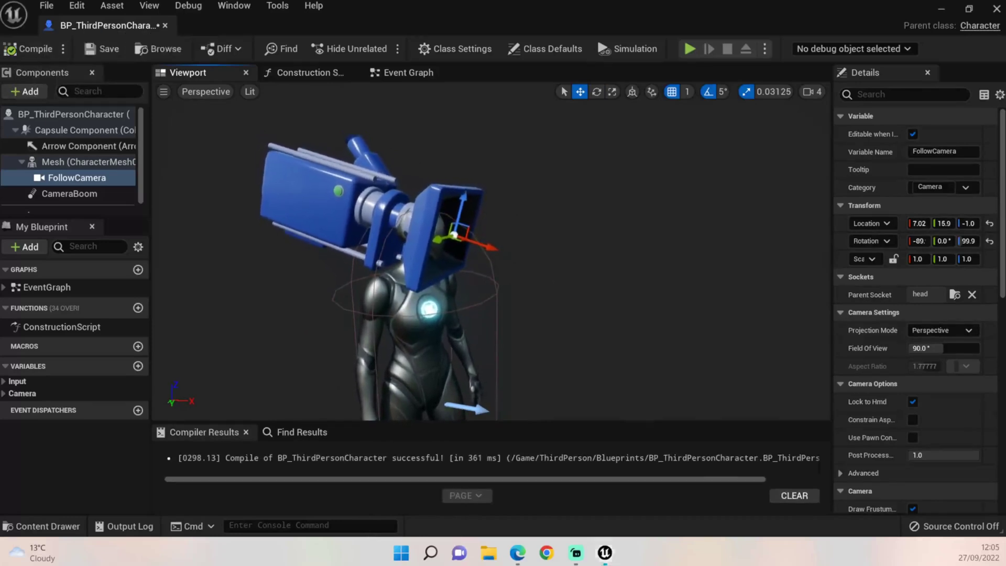
Dock the BP_ThirdPersonCharacter editor beside the ThirdPersonMap level and play-test walking with the head-mounted camera.
drag(78, 25, 244, 26)
click(116, 25)
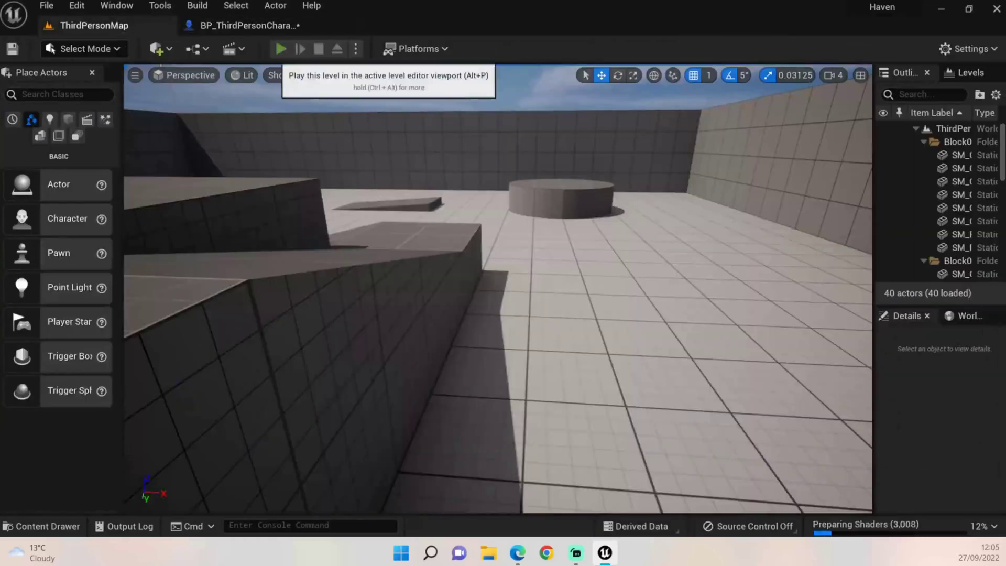
click(280, 49)
key(w)
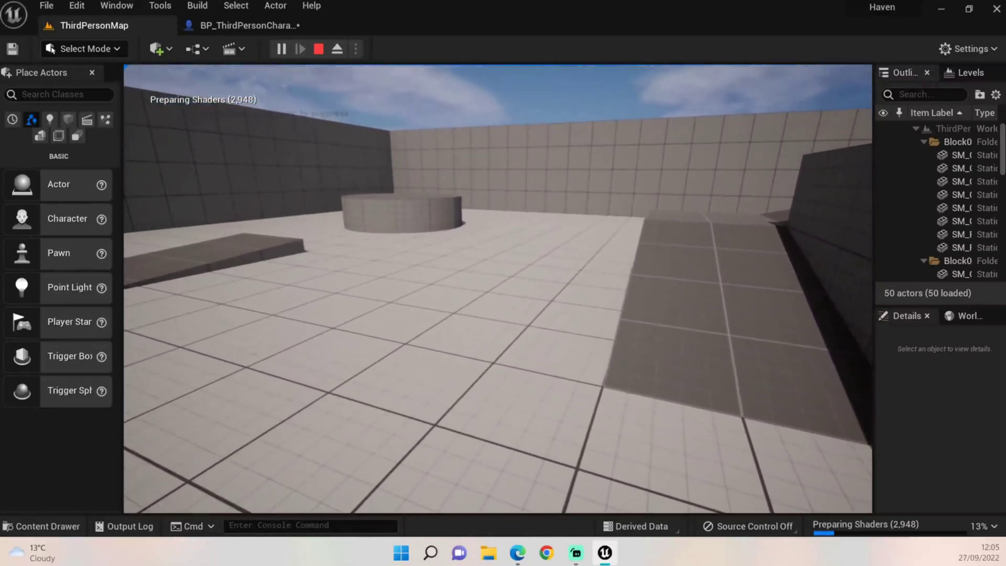
key(Escape)
Enable Use Pawn Control Rotation for the FollowCamera in the BP_ThirdPersonCharacter Blueprint.
click(246, 26)
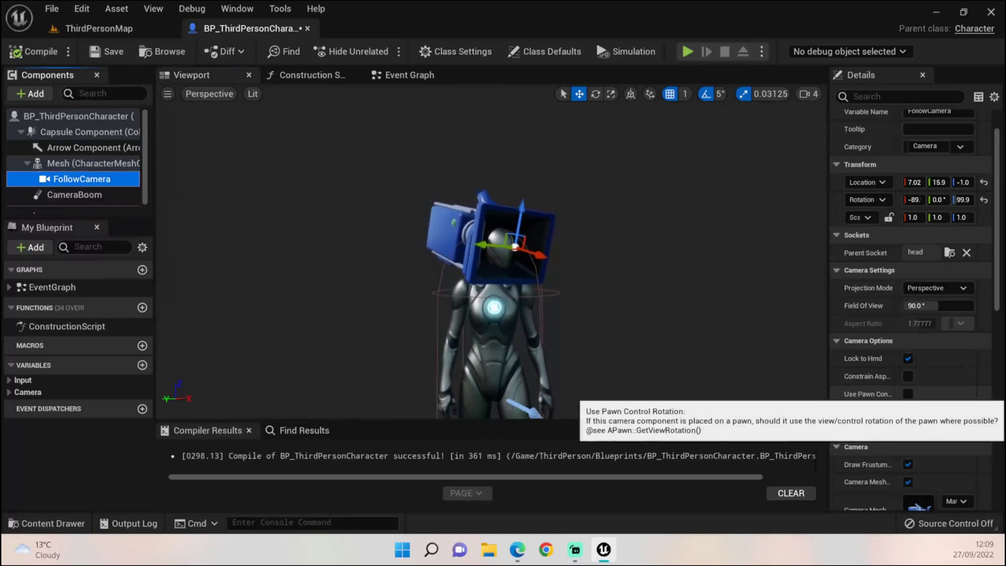
click(907, 393)
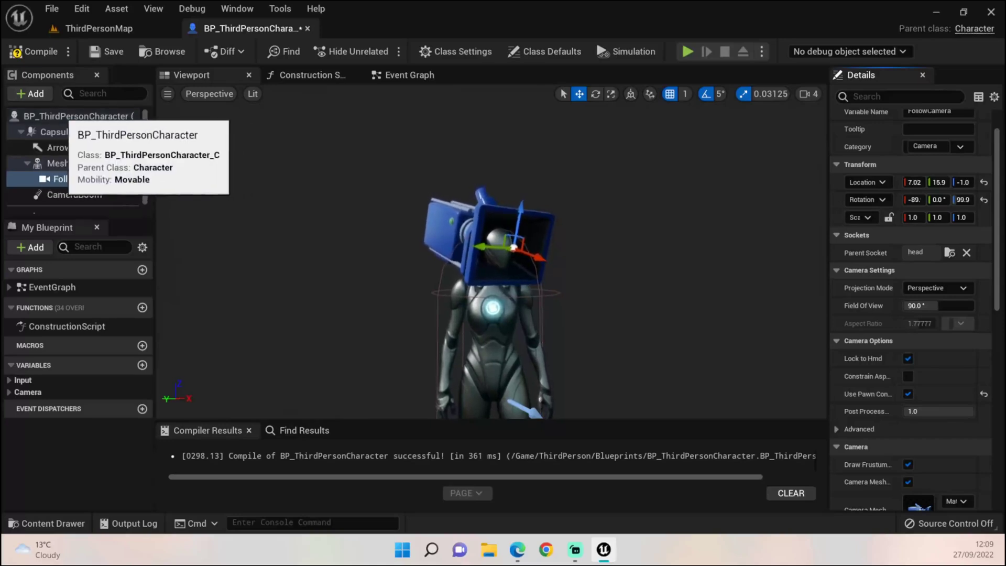
Enable Use Controller Rotation Yaw in the Pawn settings of the BP_ThirdPersonCharacter root, widening the property area to read the full option names.
click(64, 116)
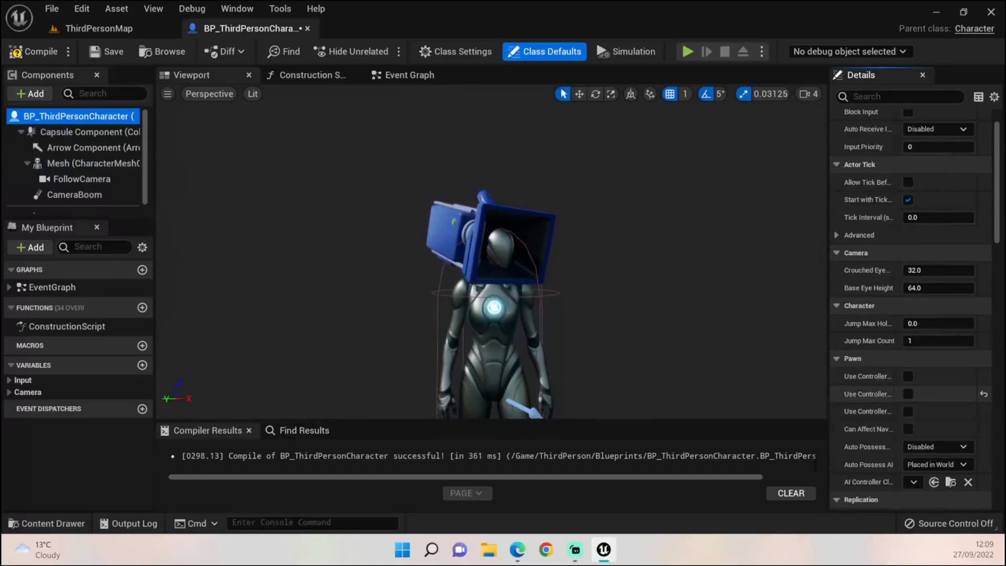
drag(828, 393, 778, 393)
drag(778, 261, 723, 262)
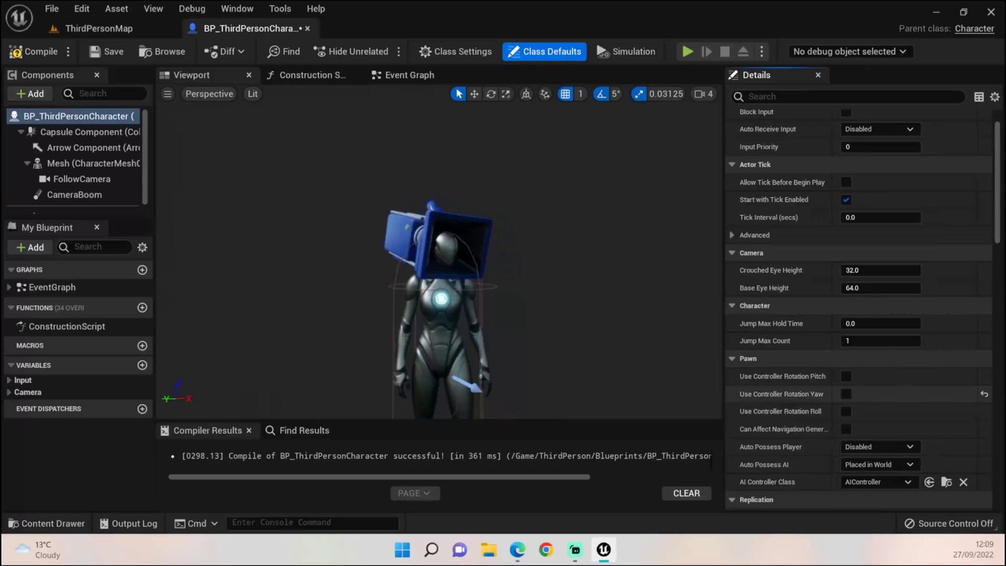
click(845, 393)
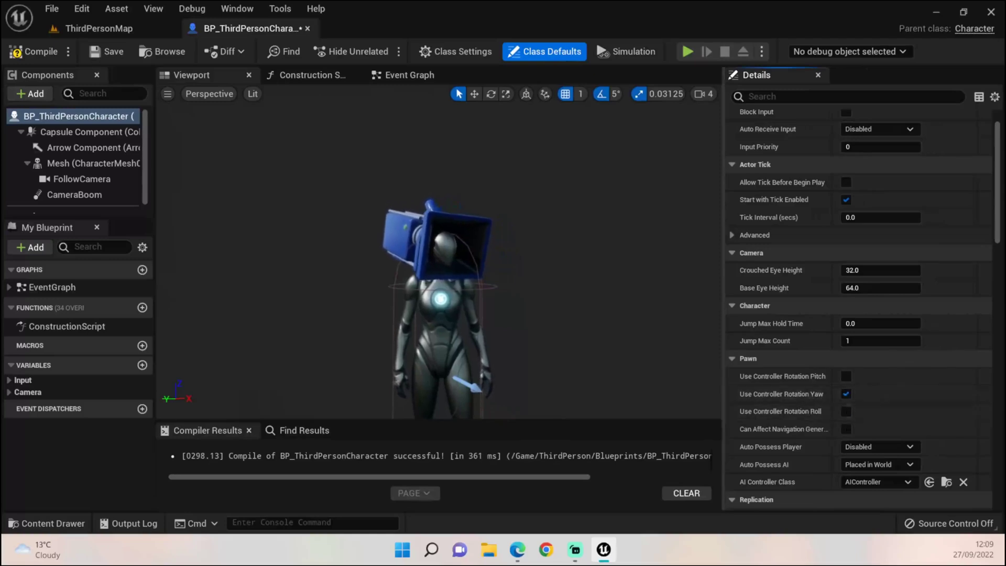
Compile the character Blueprint and start playing the ThirdPersonMap level to test the camera rotation.
click(33, 52)
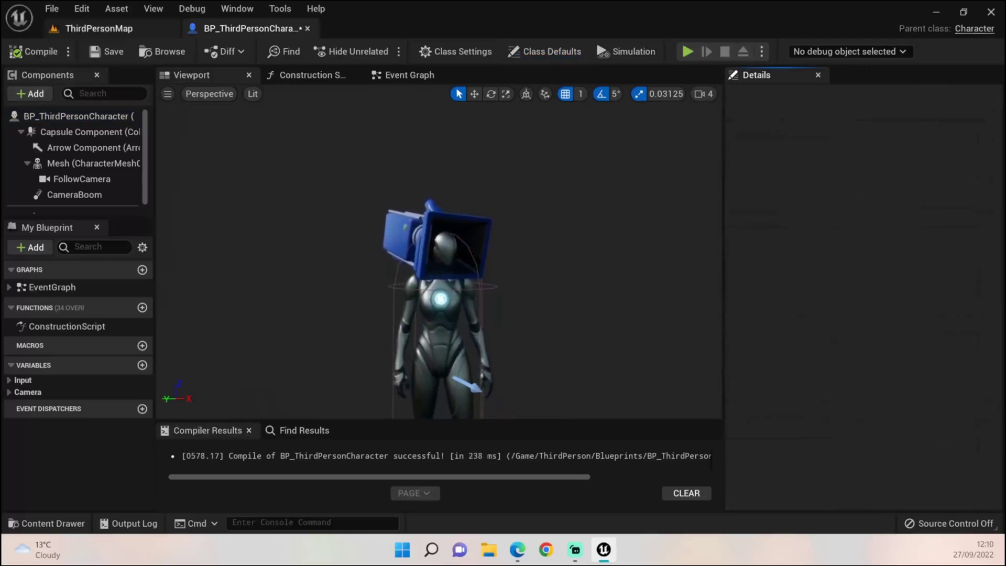
click(98, 28)
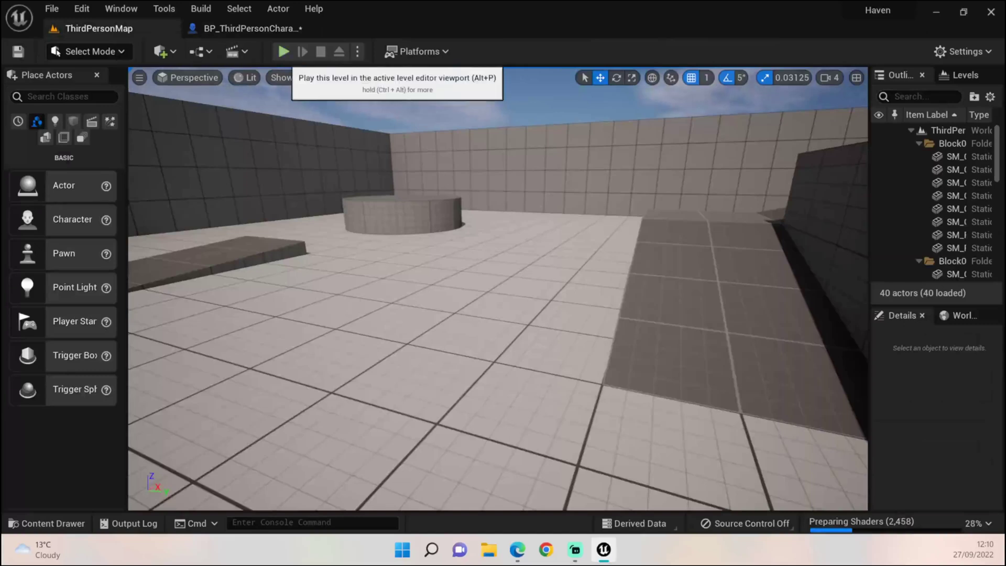
click(283, 50)
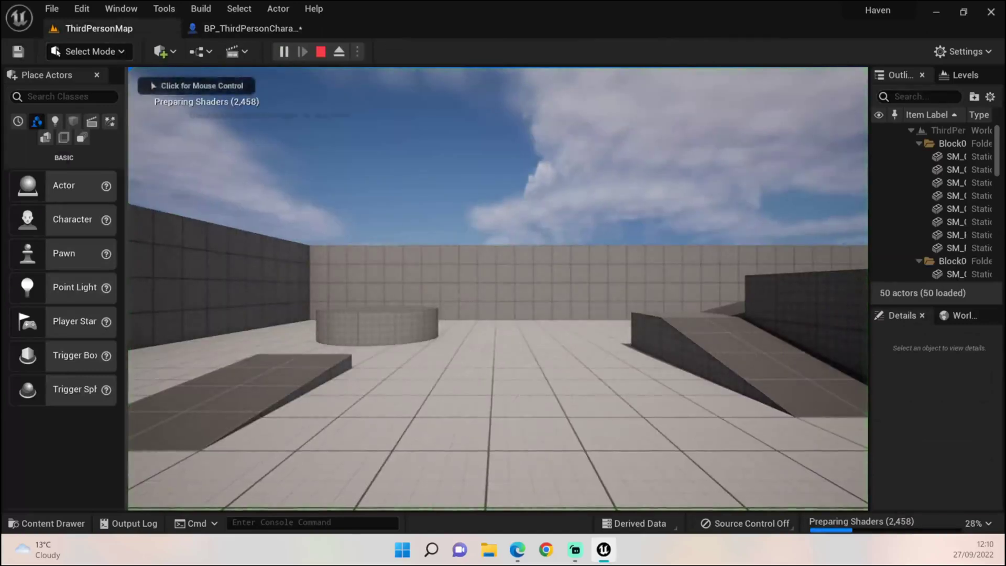